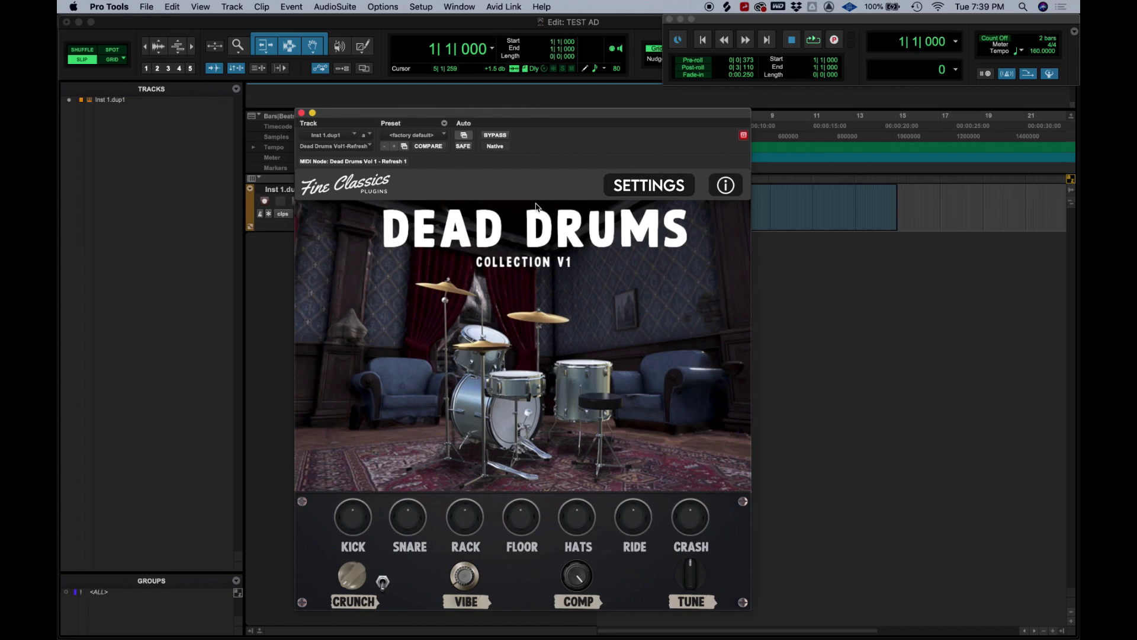
Set Dead Drums' Channel Config to Multi-Out, then close the Dead Drums plugin window
{"action": "left_click", "coordinate": [626, 186]}
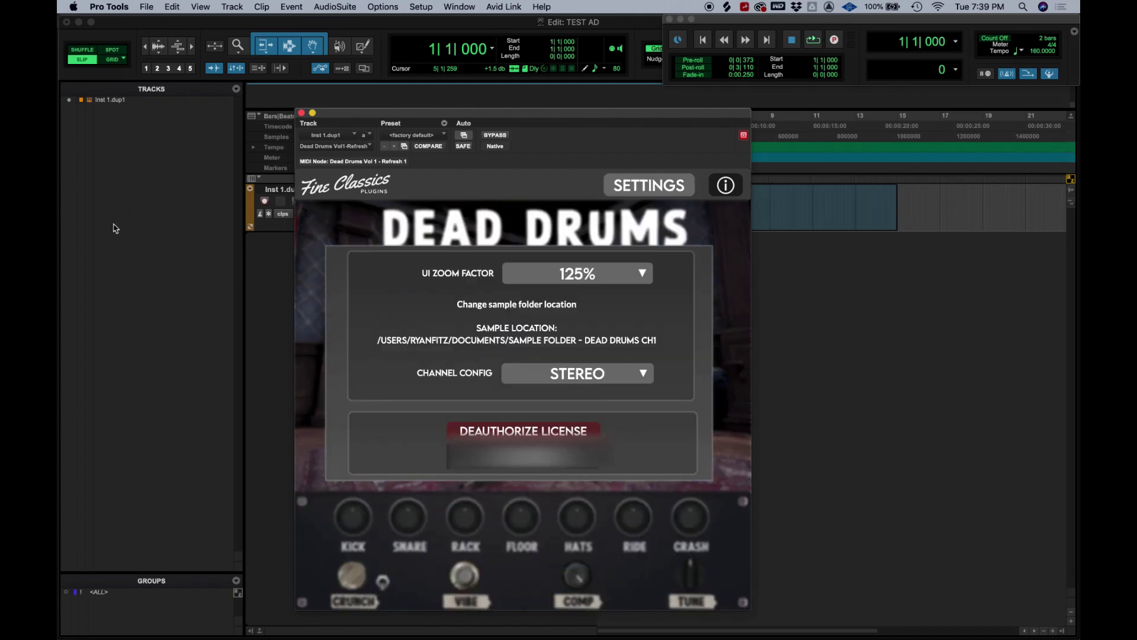
{"action": "left_click", "coordinate": [536, 379]}
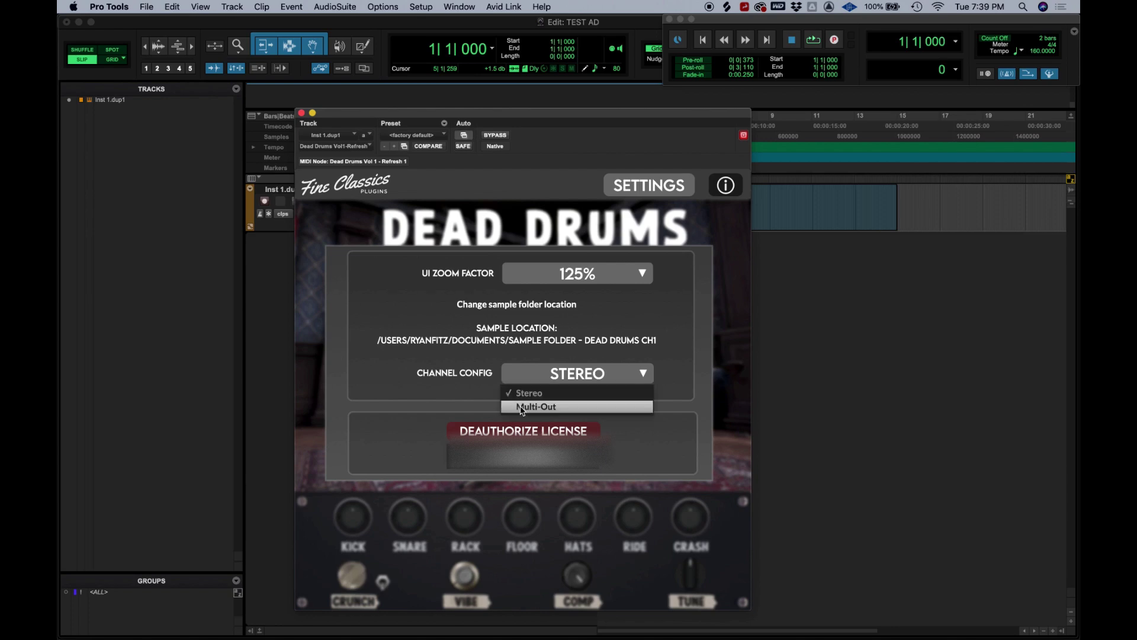
{"action": "left_click", "coordinate": [522, 407]}
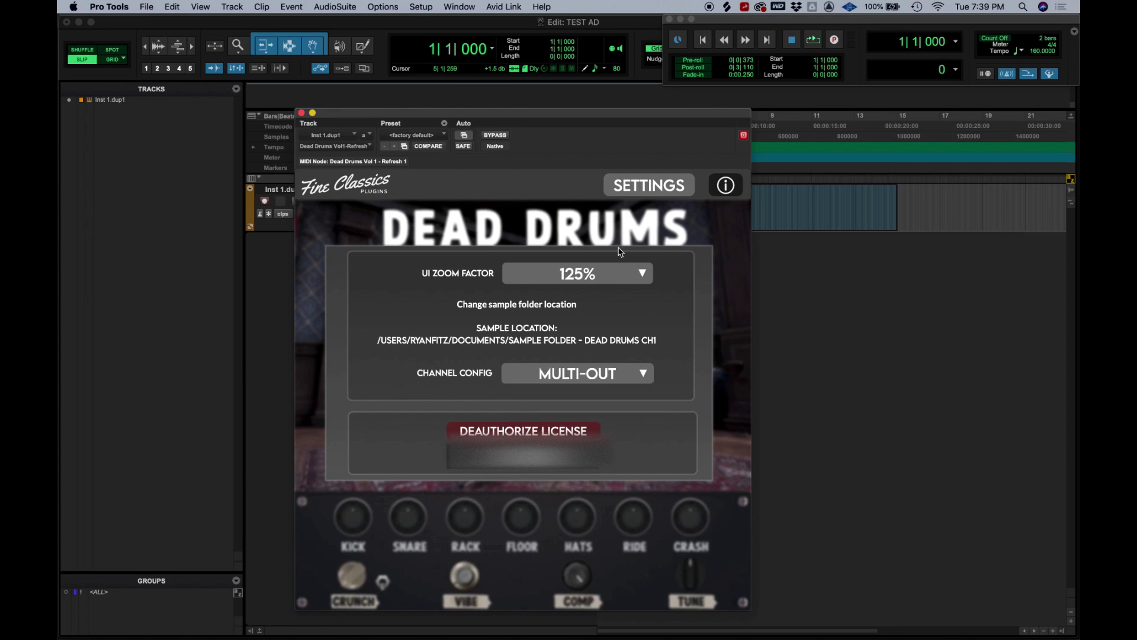
{"action": "left_click", "coordinate": [638, 190]}
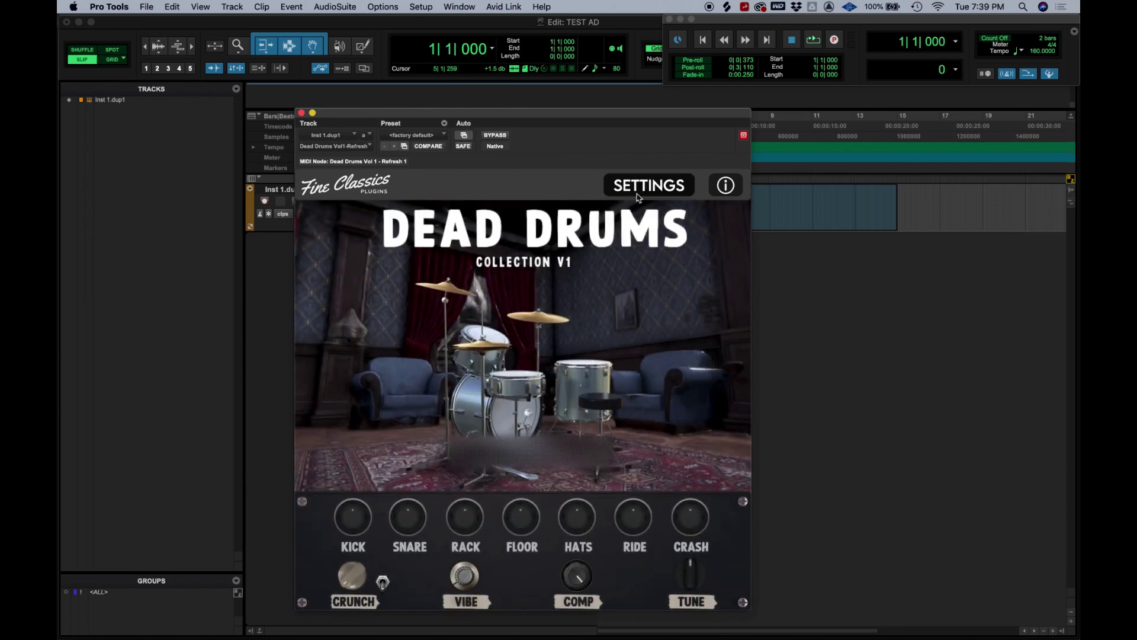
{"action": "left_click", "coordinate": [302, 113]}
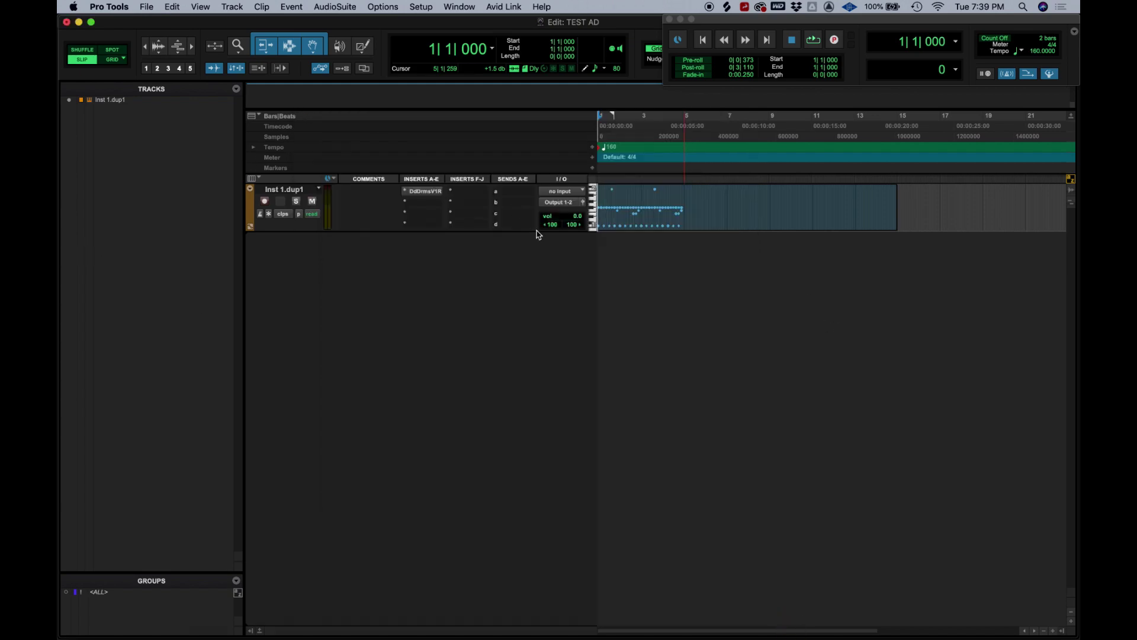
Create seven new stereo Aux Input tracks, Aux 1 through Aux 7
{"action": "key", "text": "super+shift+n"}
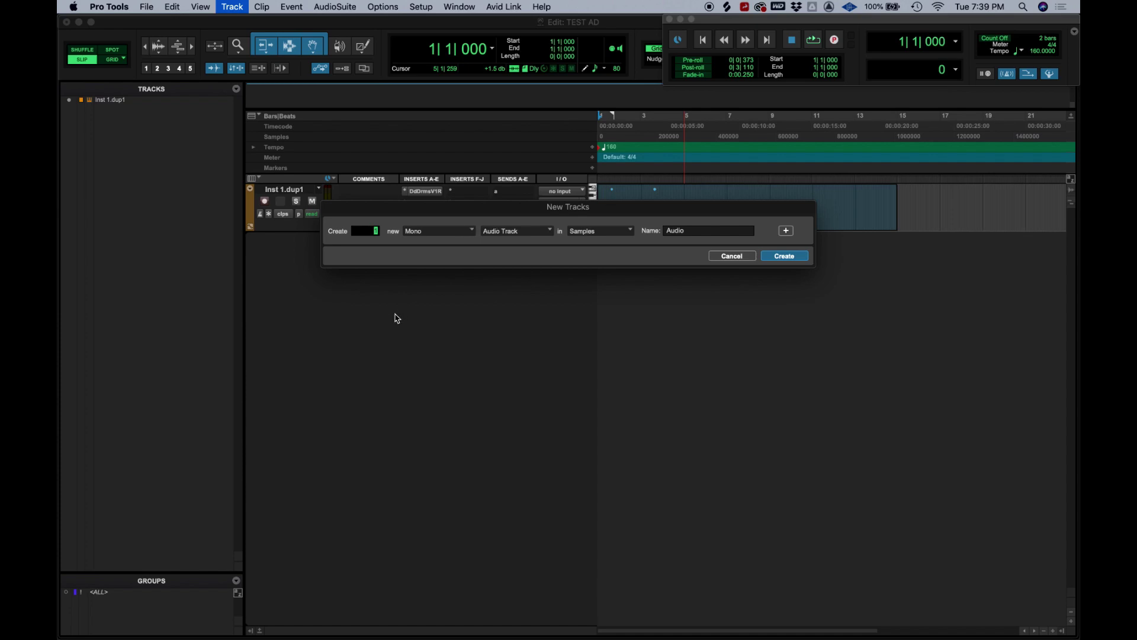
{"action": "type", "text": "7"}
{"action": "left_click", "coordinate": [430, 234]}
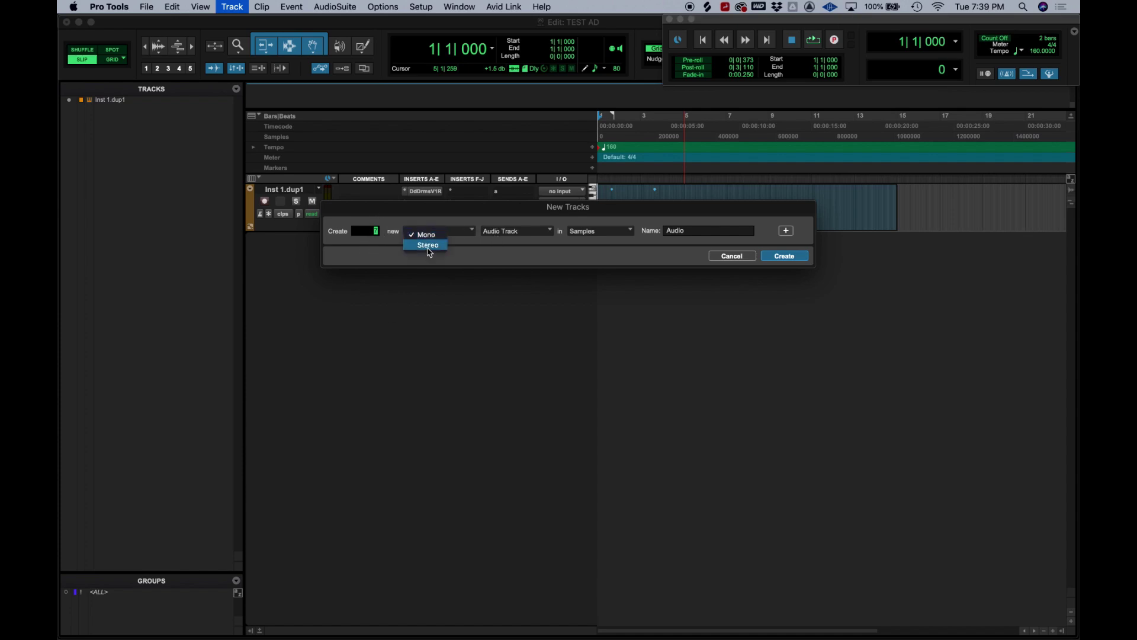
{"action": "left_click", "coordinate": [525, 231]}
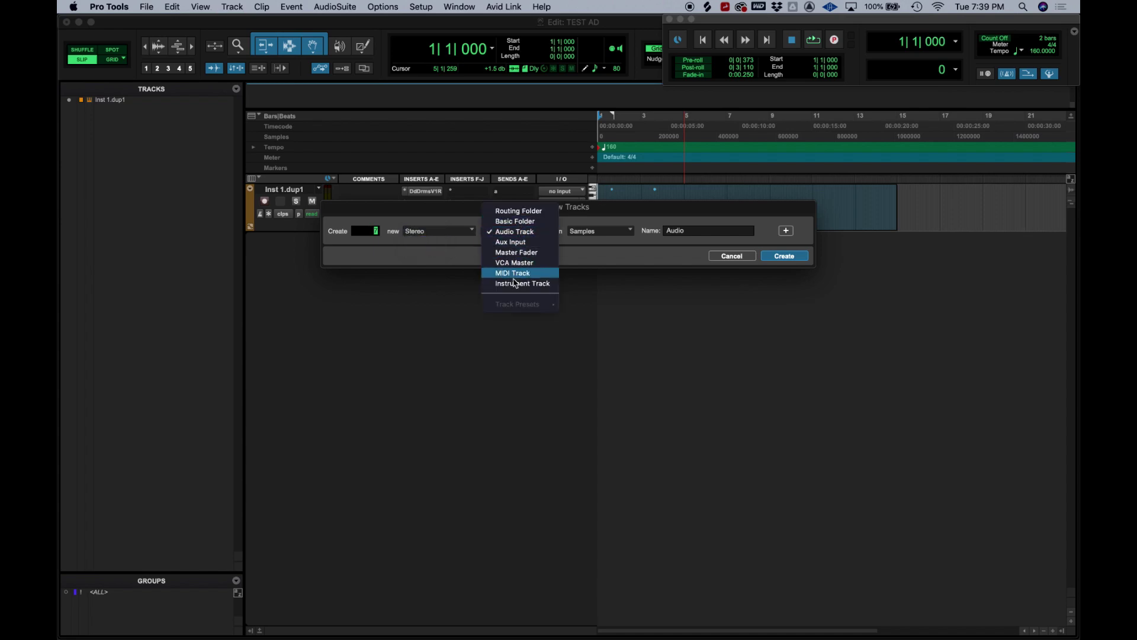
{"action": "left_click", "coordinate": [507, 242]}
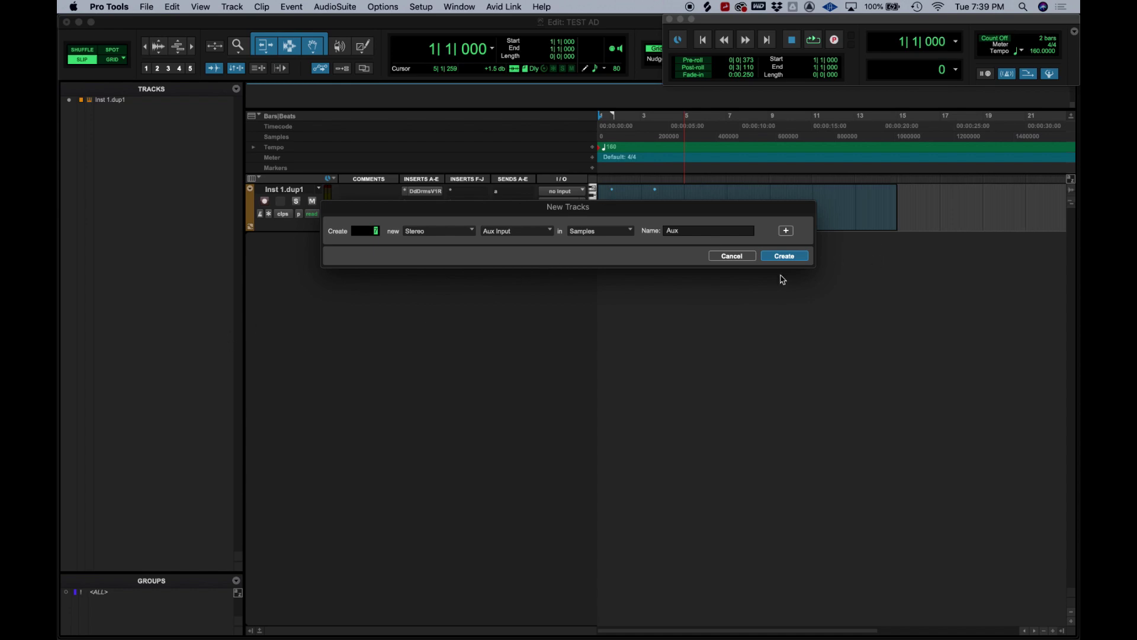
{"action": "left_click", "coordinate": [784, 256]}
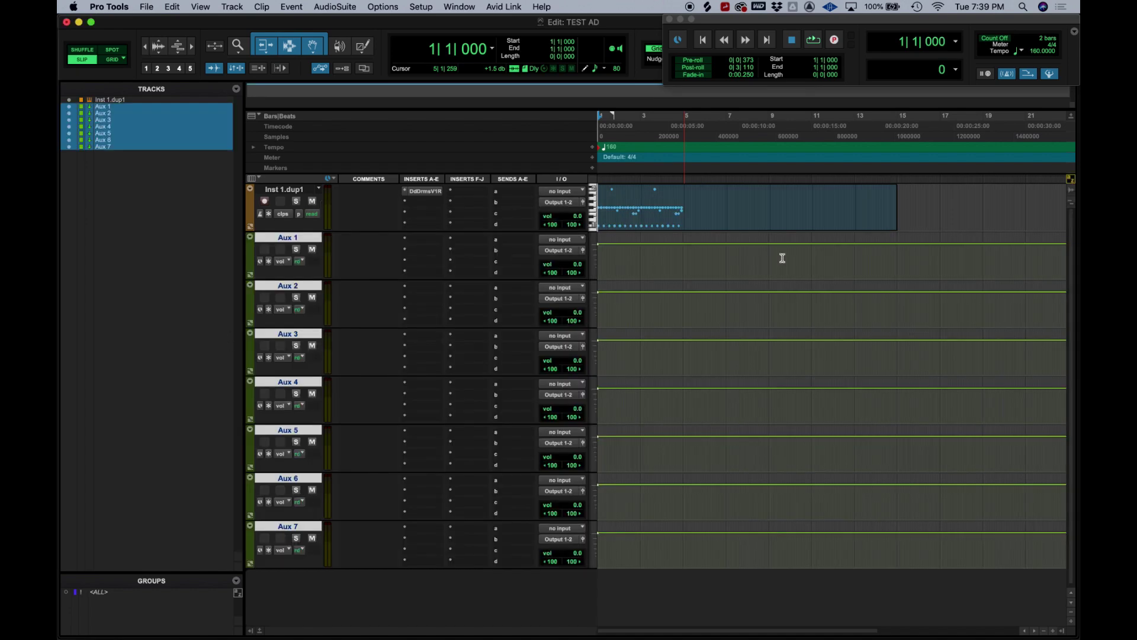
Feed Aux 1, 2 and 3 from Dead Drums channels 3+4, 5+6 and 7+8
{"action": "left_click", "coordinate": [271, 245]}
{"action": "left_click", "coordinate": [564, 239]}
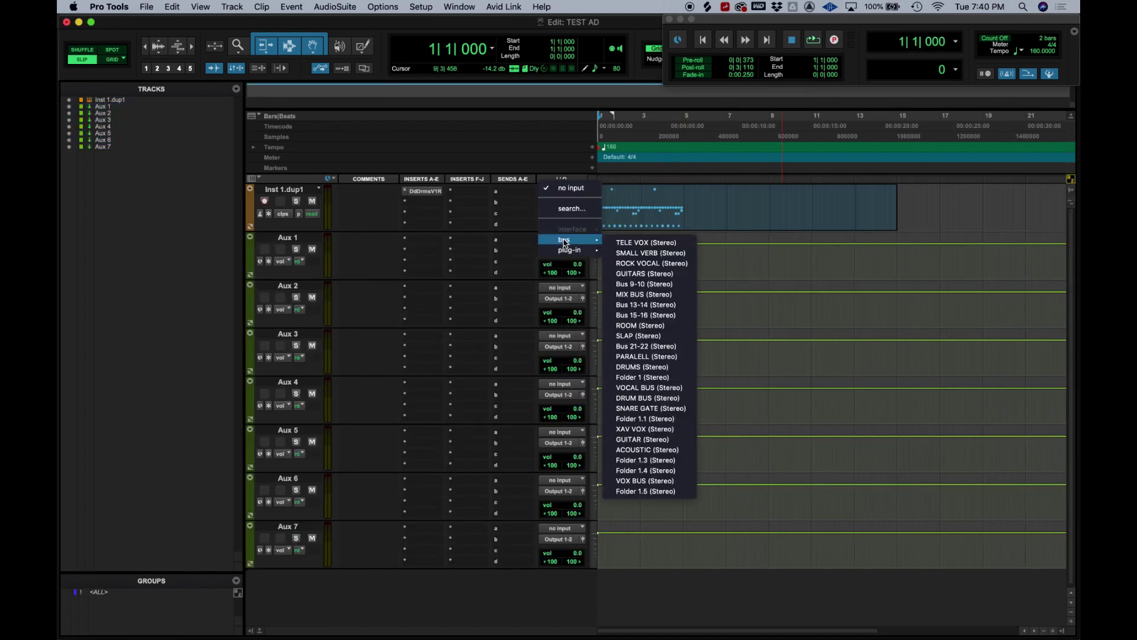
{"action": "mouse_move", "coordinate": [568, 249]}
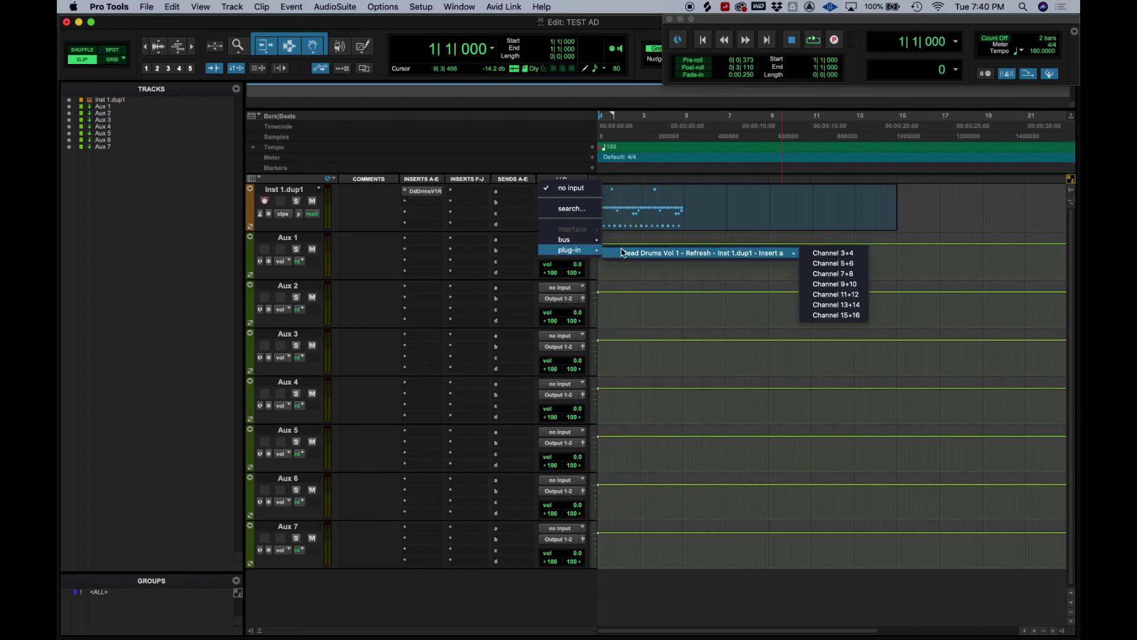
{"action": "left_click", "coordinate": [832, 254]}
{"action": "left_click", "coordinate": [562, 239]}
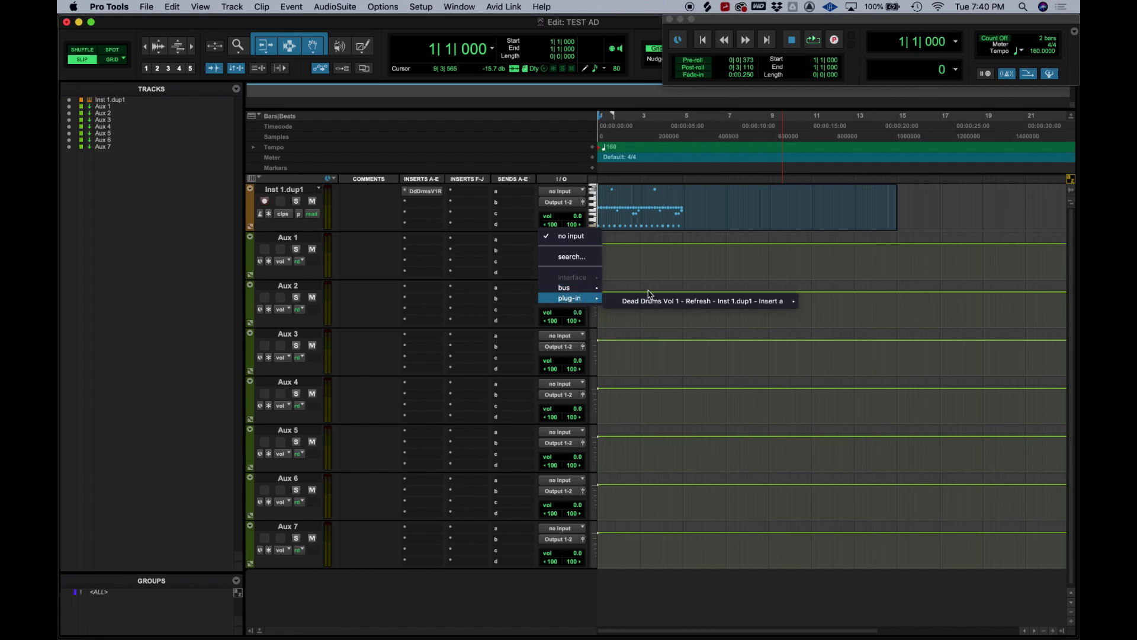
{"action": "mouse_move", "coordinate": [701, 300]}
{"action": "left_click", "coordinate": [831, 327]}
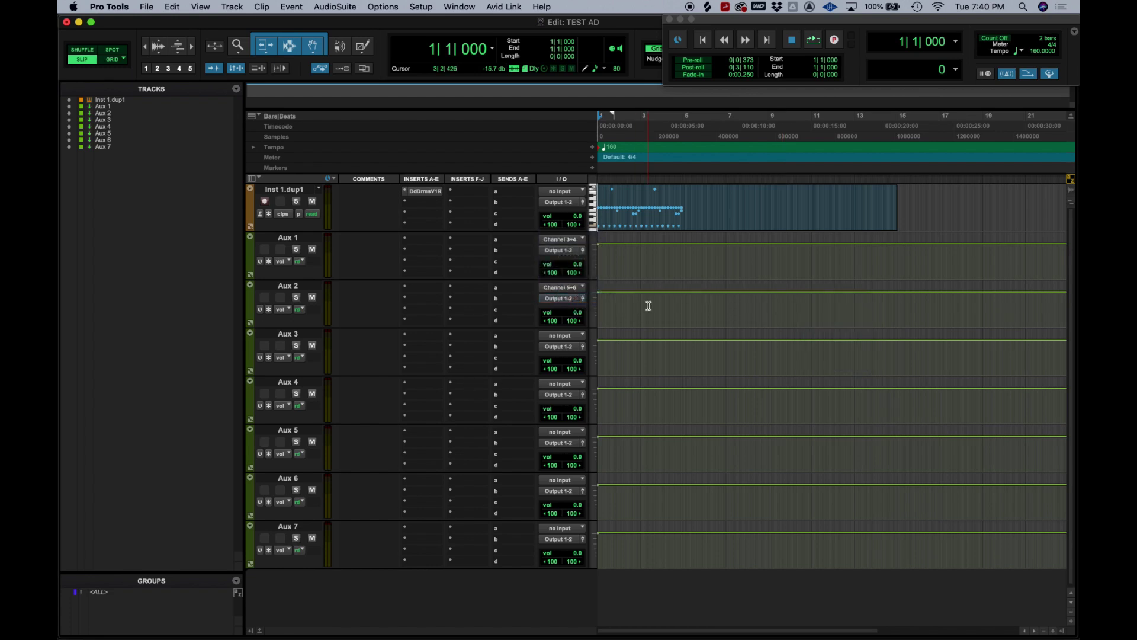
{"action": "left_click", "coordinate": [573, 336]}
{"action": "left_click", "coordinate": [834, 418]}
Feed Aux 4–7 from Dead Drums channels 9+10 through 15+16, then start playback
{"action": "left_click", "coordinate": [561, 384]}
{"action": "left_click", "coordinate": [836, 476]}
{"action": "left_click", "coordinate": [562, 431]}
{"action": "left_click", "coordinate": [835, 534]}
{"action": "left_click", "coordinate": [562, 480]}
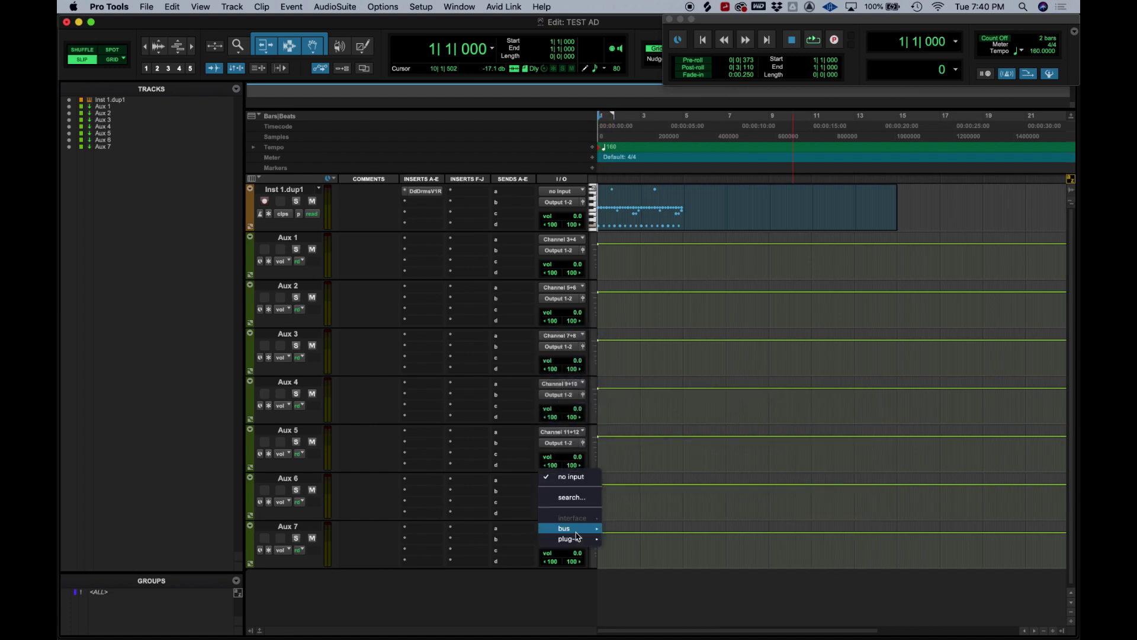
{"action": "left_click", "coordinate": [835, 596]}
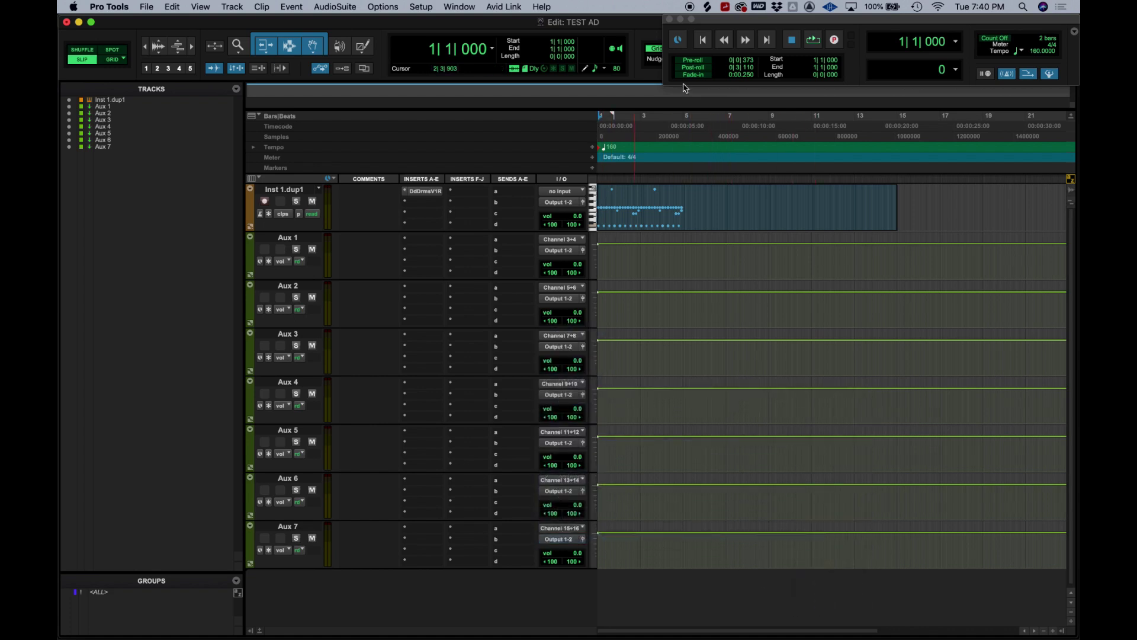
{"action": "left_click", "coordinate": [702, 42]}
{"action": "key", "text": "space"}
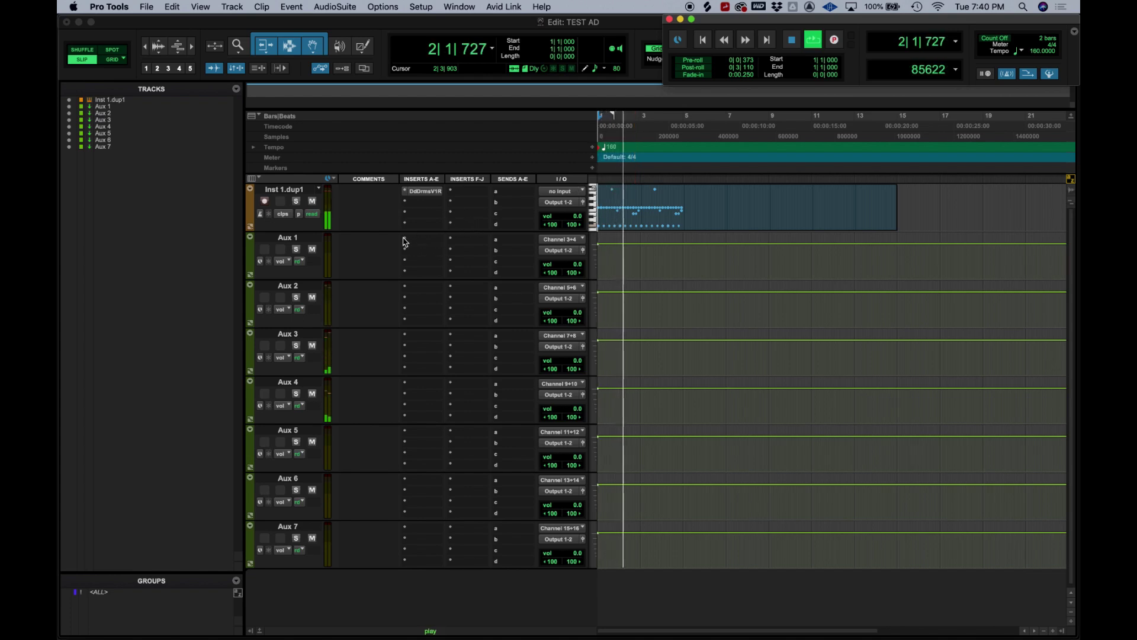
Audition the drums with Inst 1.dup1 soloed
{"action": "key", "text": "space"}
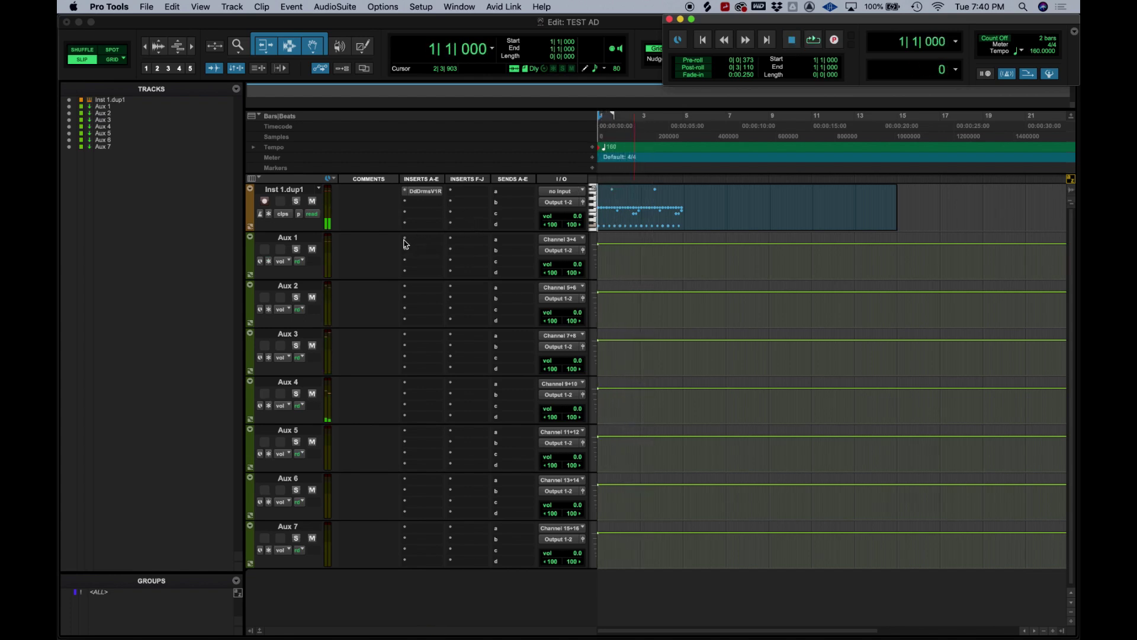
{"action": "left_click", "coordinate": [296, 202]}
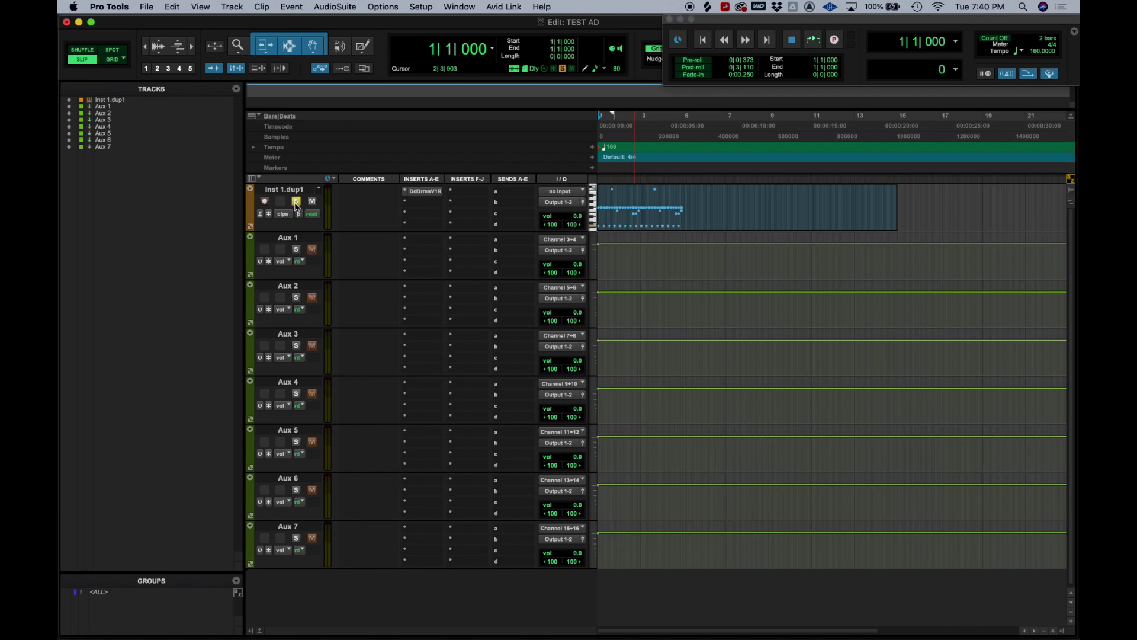
{"action": "key", "text": "space"}
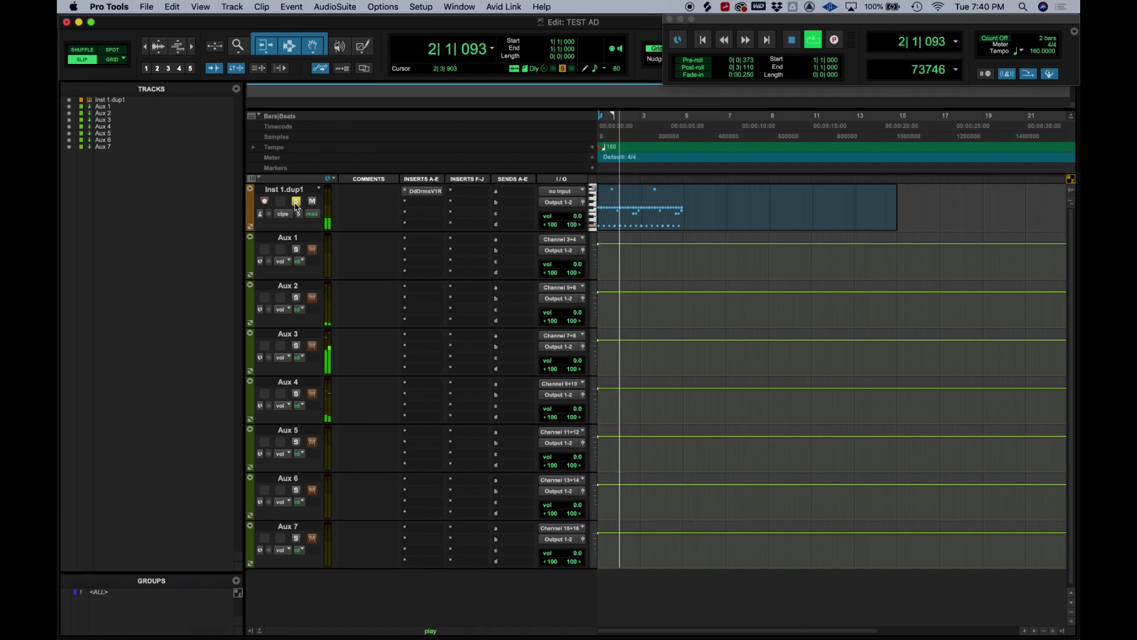
{"action": "key", "text": "space"}
Audition Aux 1 soloed, then rename Aux 1 to SNARE
{"action": "left_click", "coordinate": [296, 249]}
{"action": "key", "text": "space"}
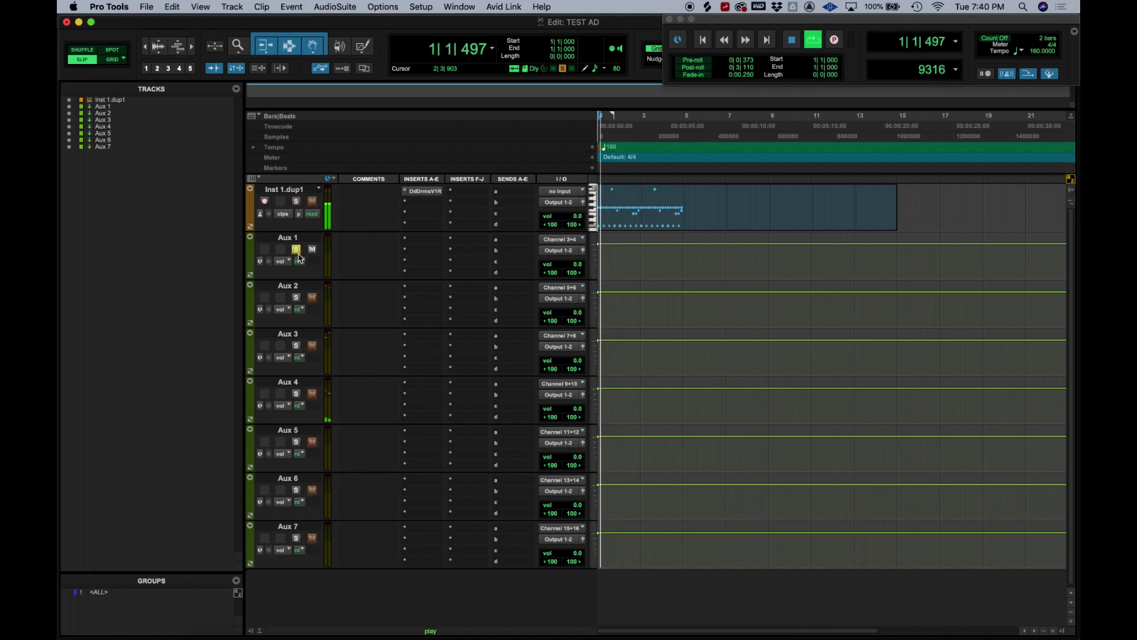
{"action": "left_click", "coordinate": [296, 248]}
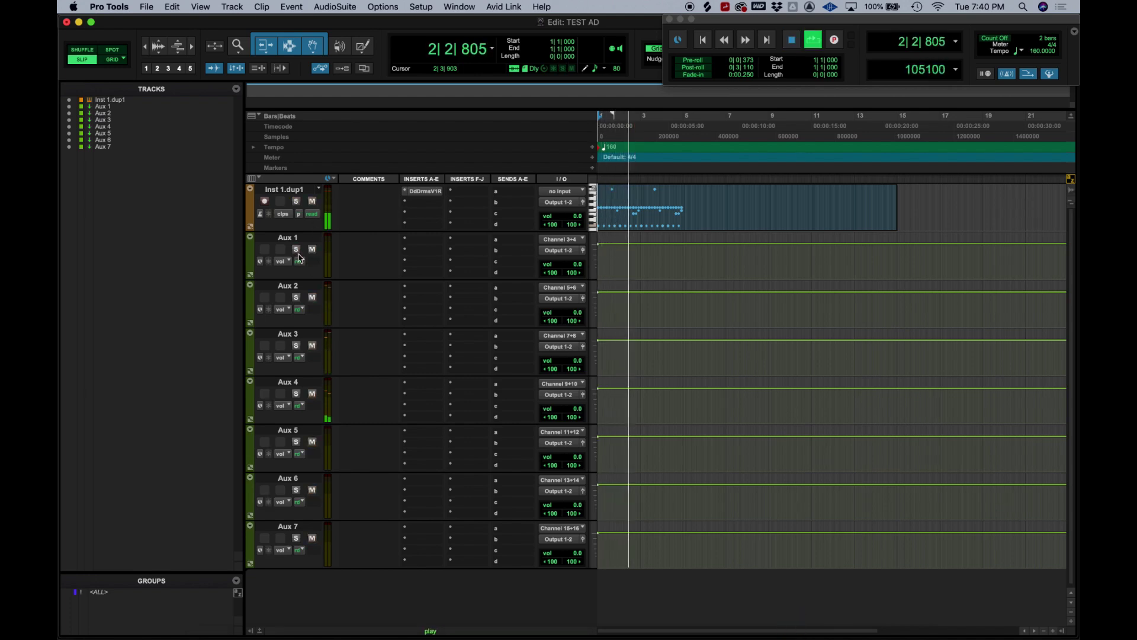
{"action": "key", "text": "space"}
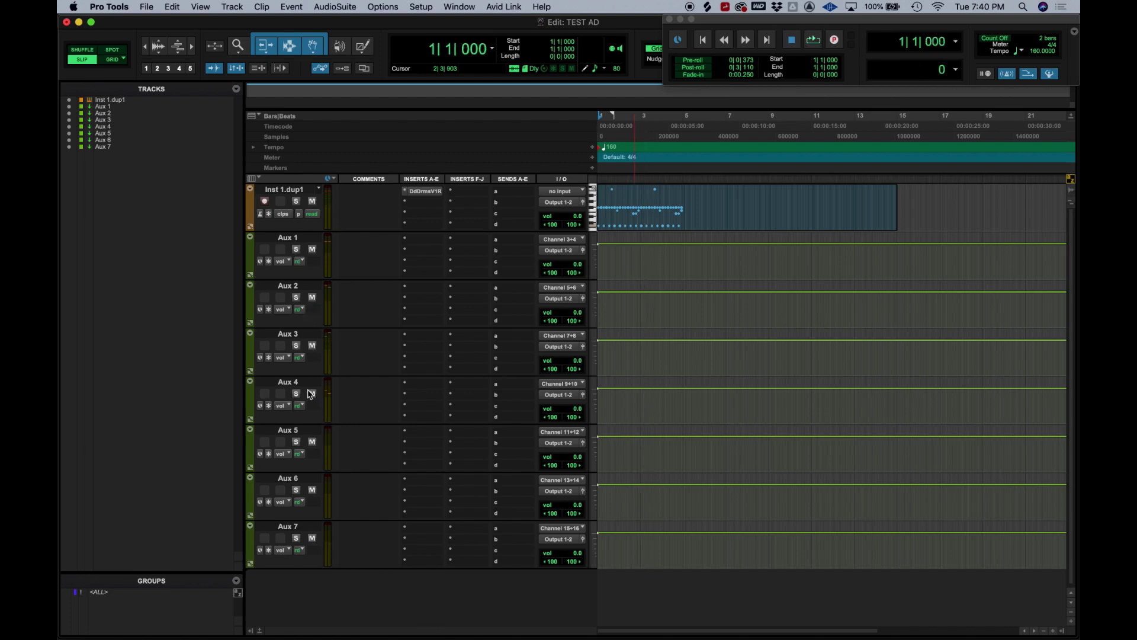
{"action": "double_click", "coordinate": [279, 238]}
{"action": "type", "text": "SNARE"}
{"action": "key", "text": "Return"}
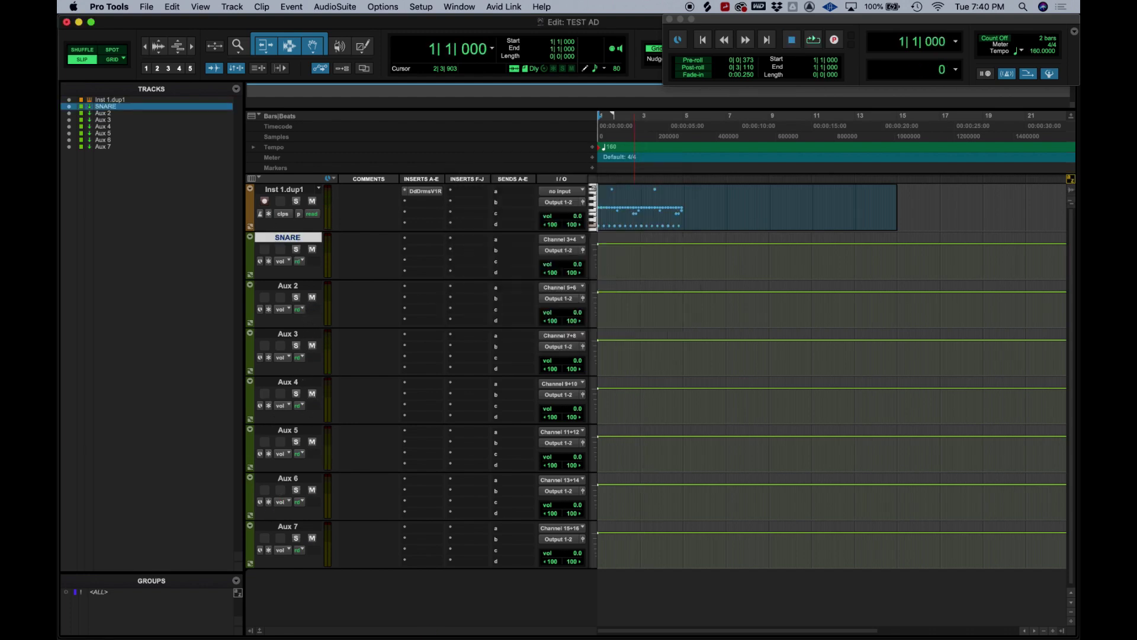